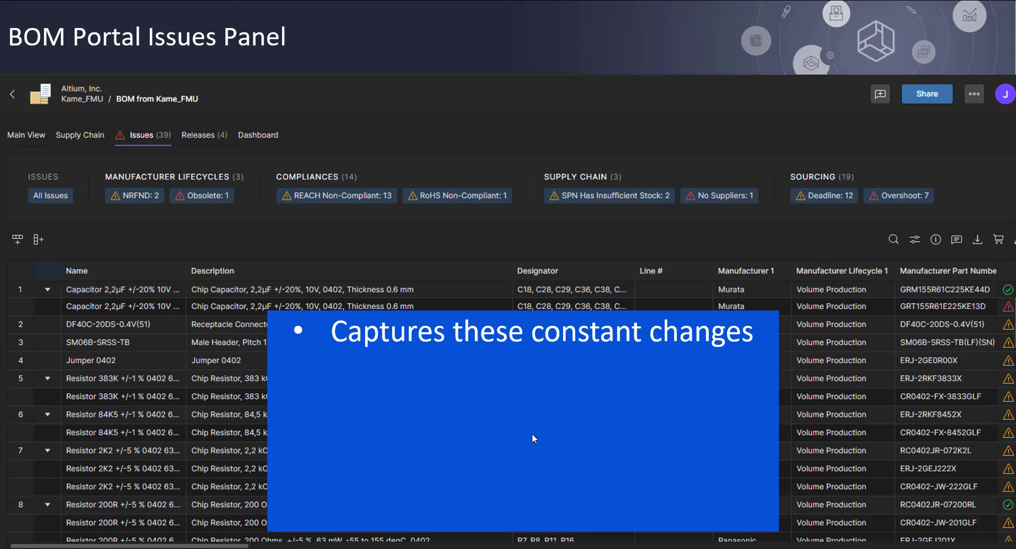
Step: Leave the slides and show the Kame_FMU BOM's Main View, listing 64 lines with suppliers
click(479, 446)
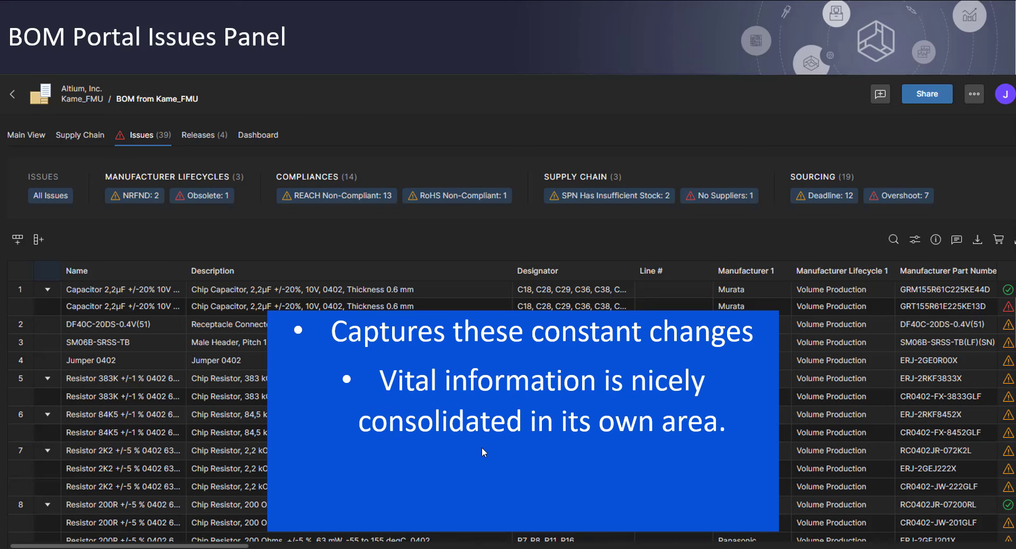
click(482, 448)
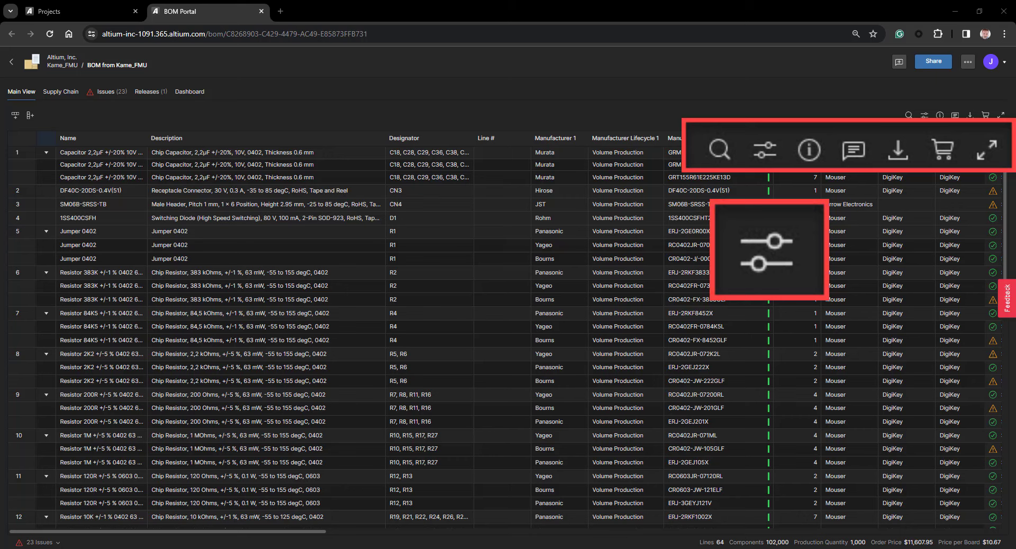
Step: Bring up the Kame_FMU BOM actions menu with settings, remap, release and compare
click(968, 62)
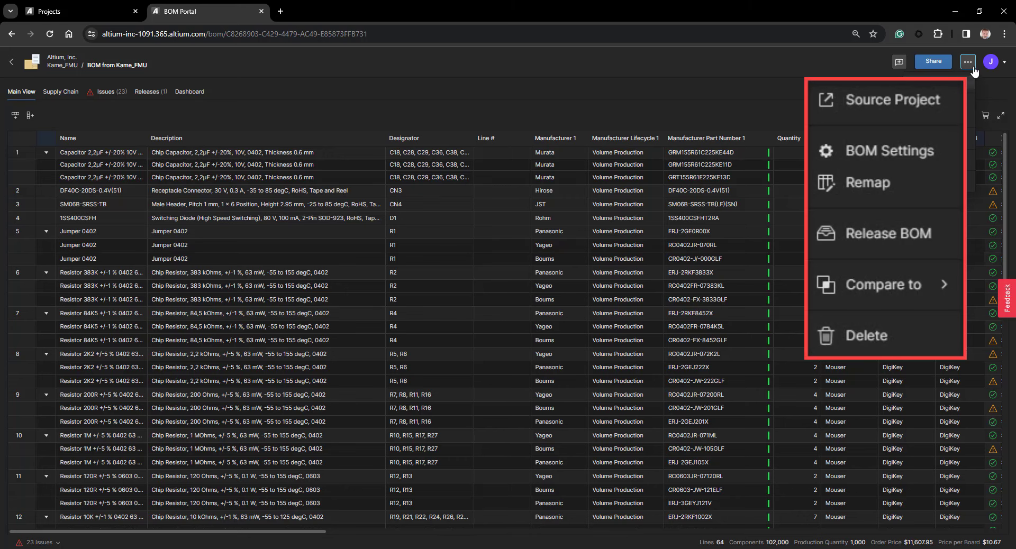
Step: Review the supplier list in BOM Settings and confirm with OK
click(971, 104)
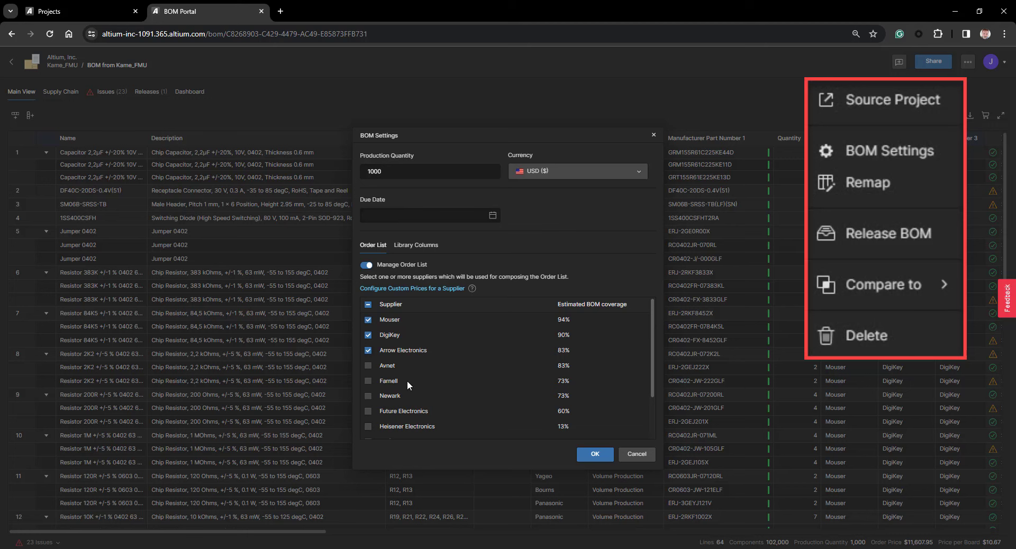
click(631, 459)
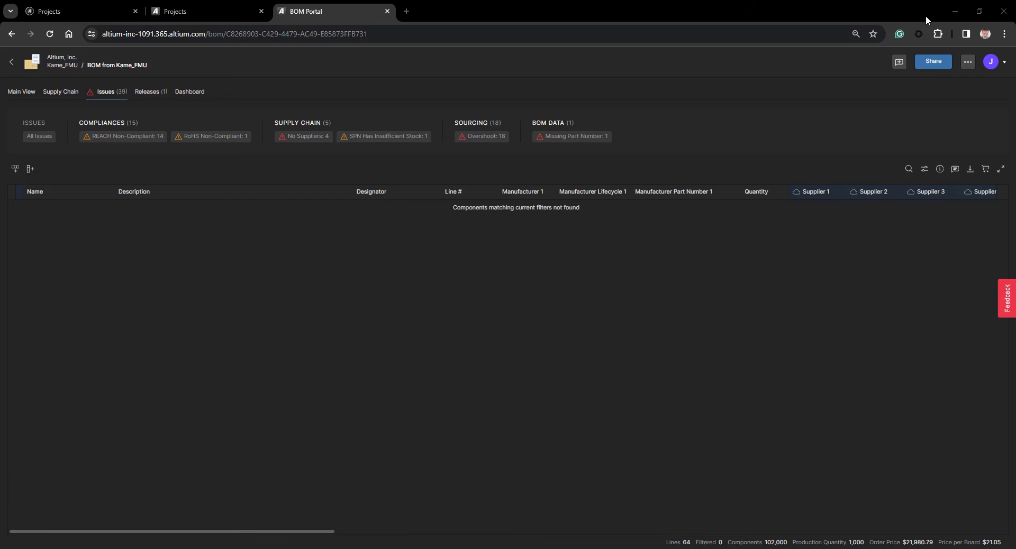
Step: Set the BOM due date to 07/16/2024 in BOM Settings and apply it
click(968, 62)
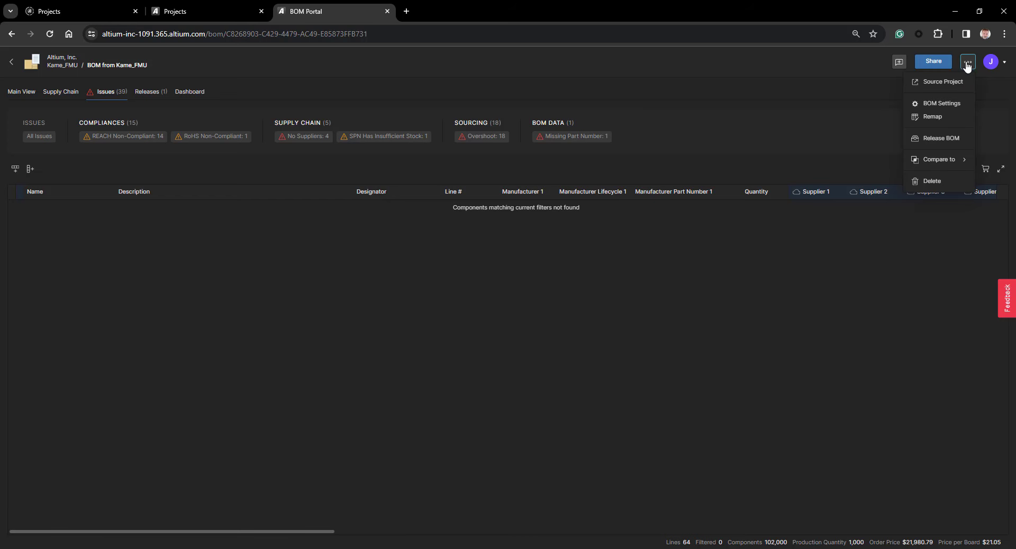
click(945, 104)
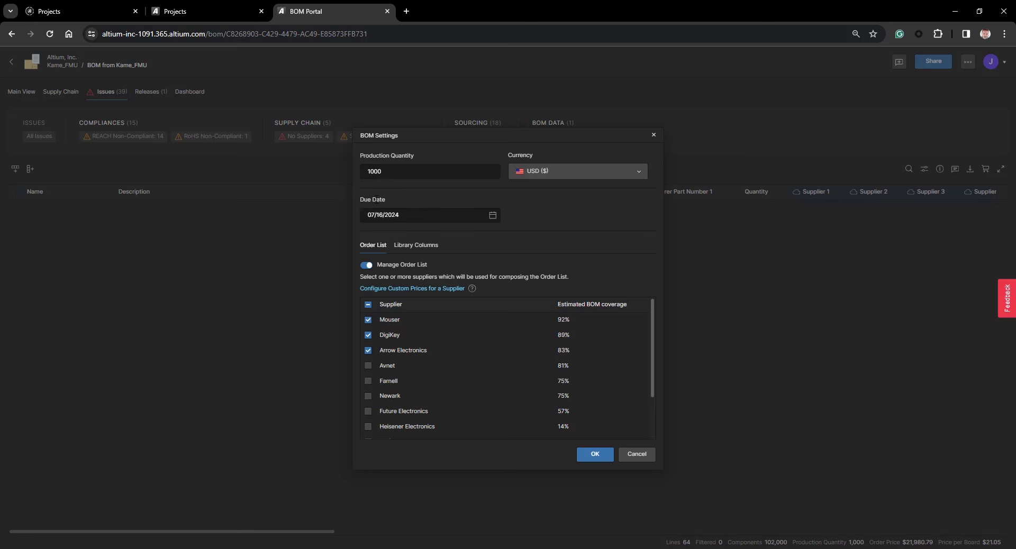
click(595, 454)
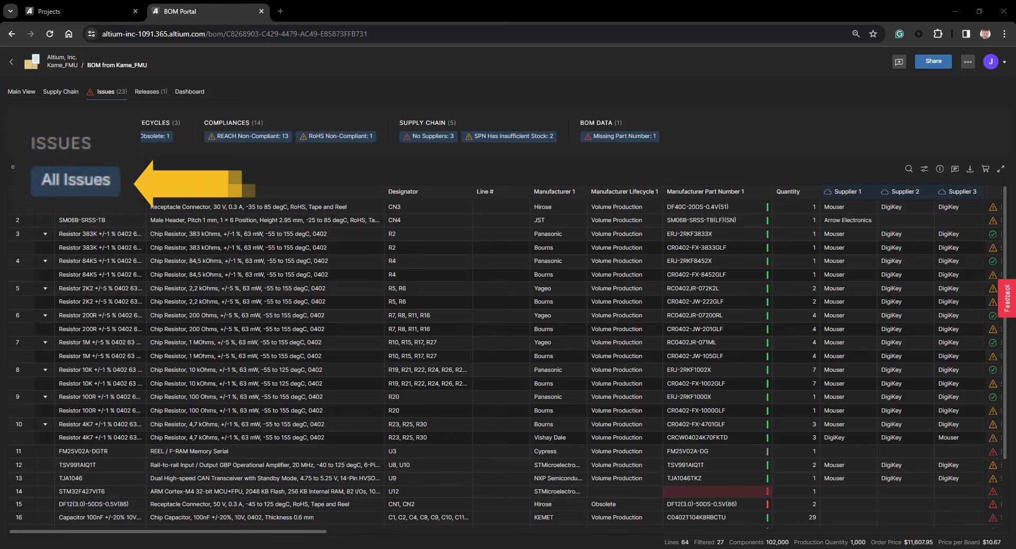
Step: Filter issues to Missing Part Number only, leaving the STM32F427VIT6 (U12) row
click(39, 136)
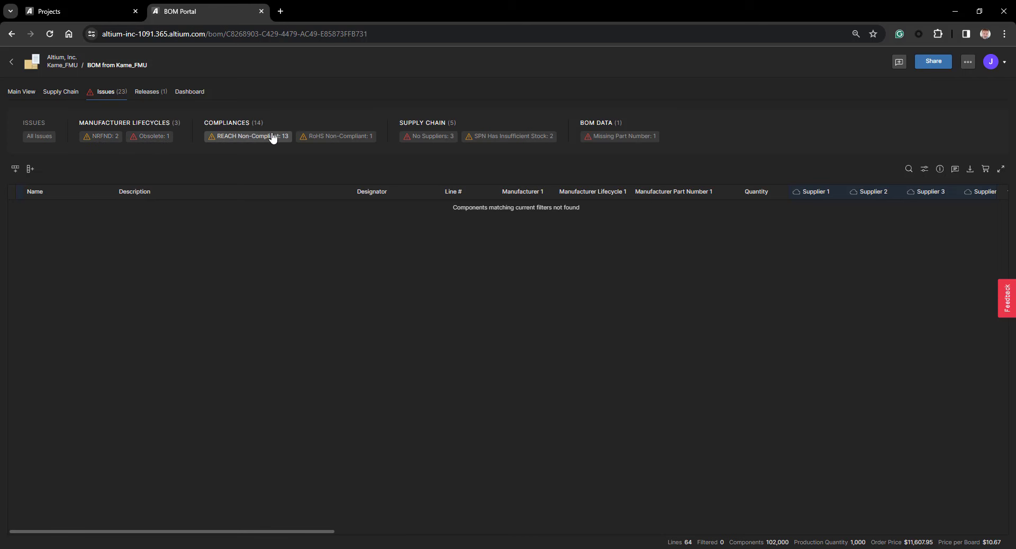
click(627, 136)
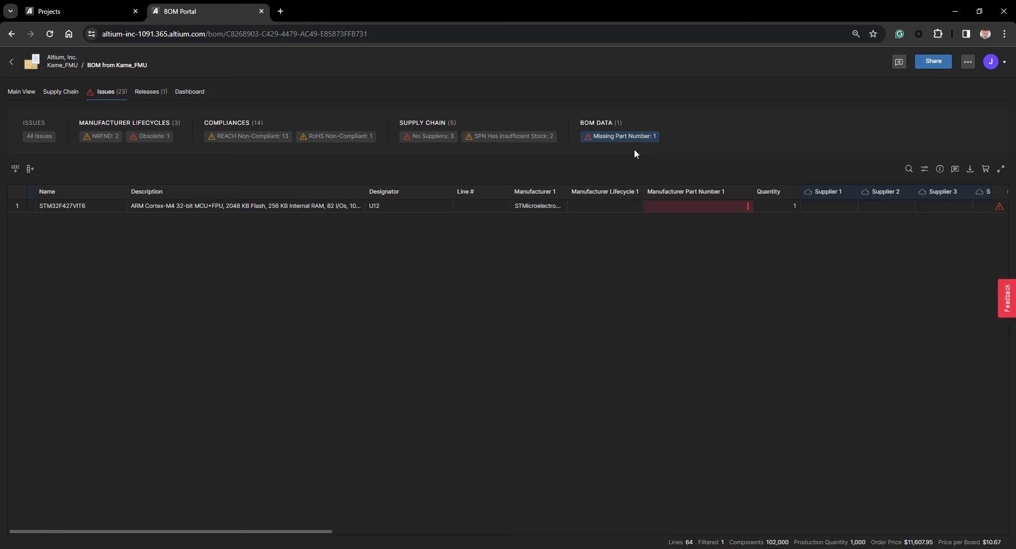
Step: Assign STM32F427VIT6 to U12's empty MPN through Advanced Parametric Search
double_click(696, 206)
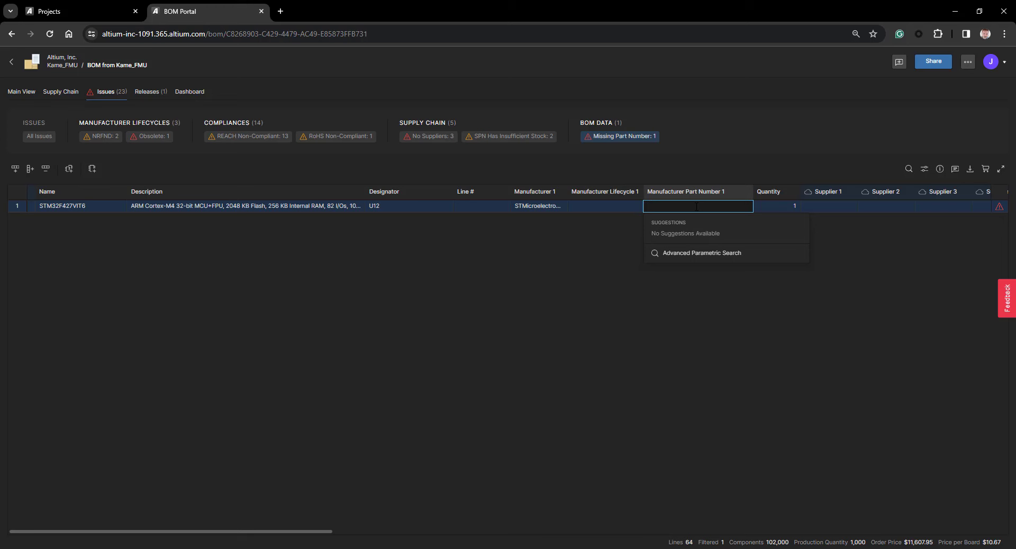
click(701, 253)
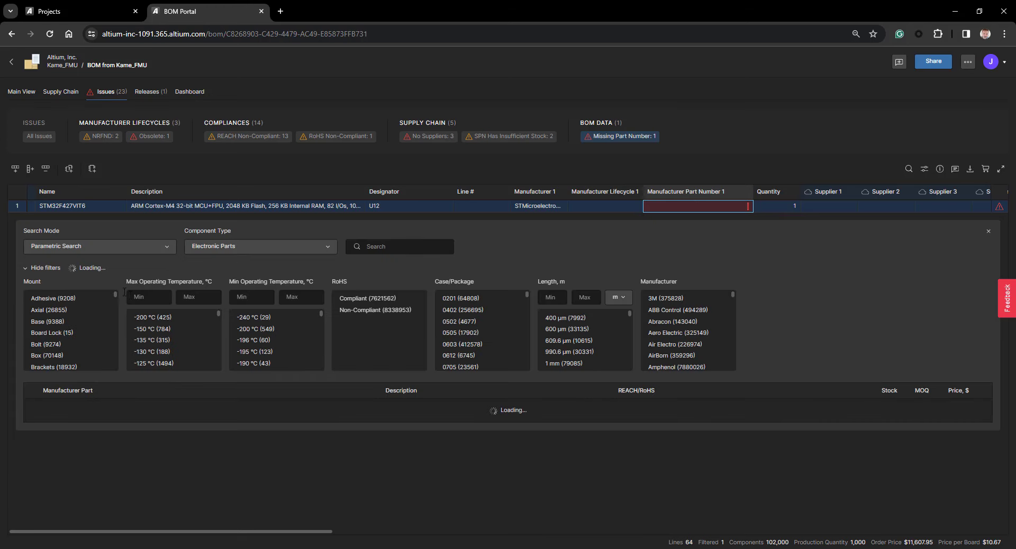
click(91, 207)
key(ctrl+c)
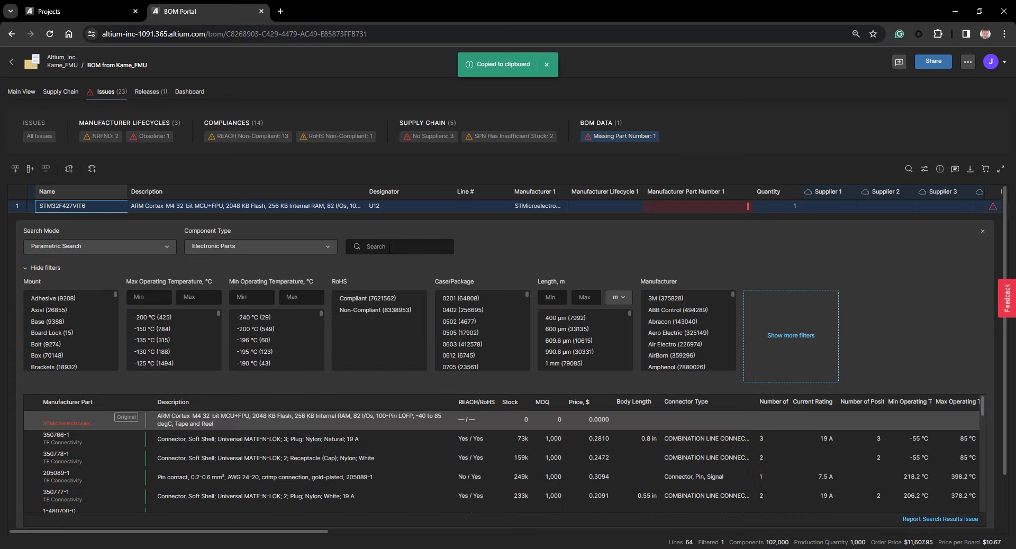
click(391, 247)
key(ctrl+v)
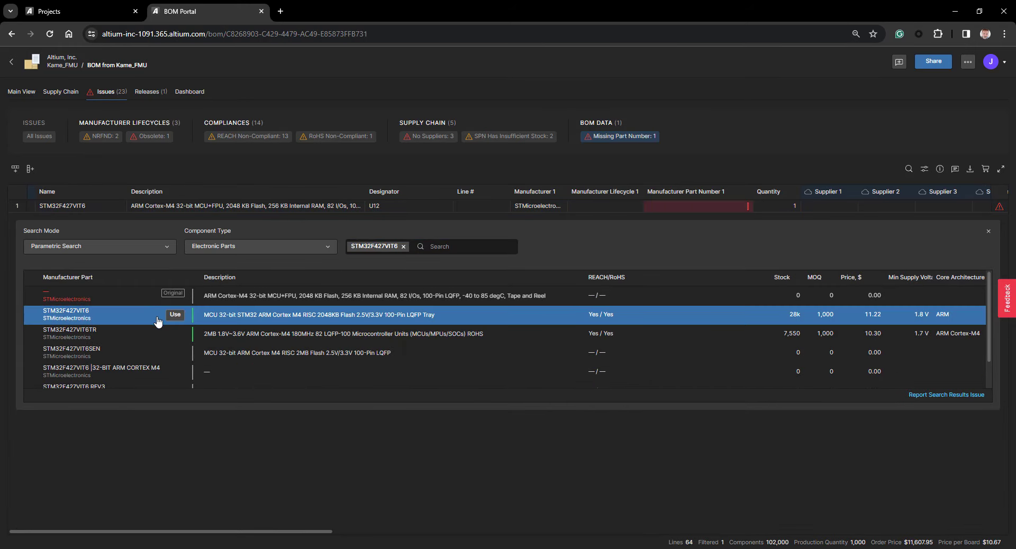
click(177, 321)
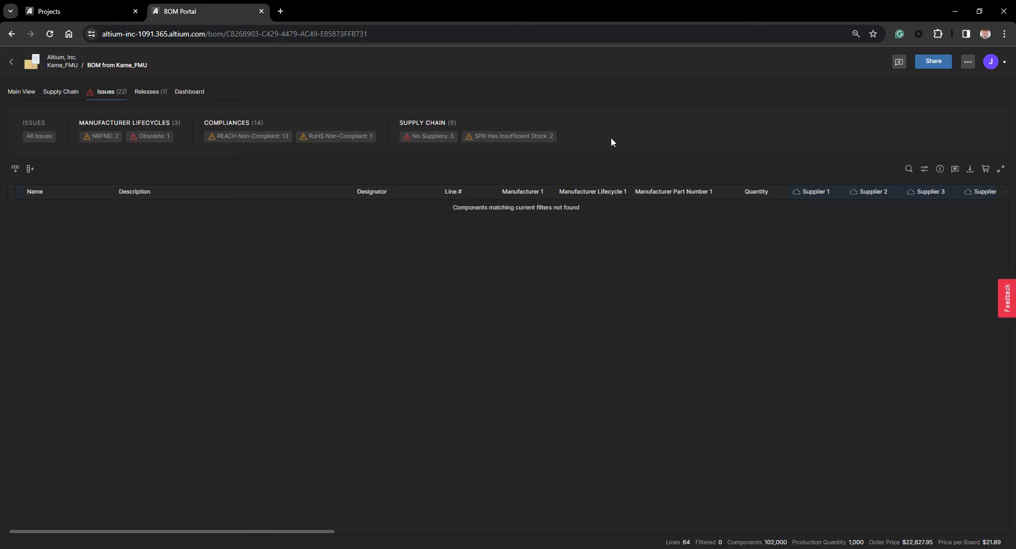
Step: Filter the issues to SPN Has Insufficient Stock only
click(430, 136)
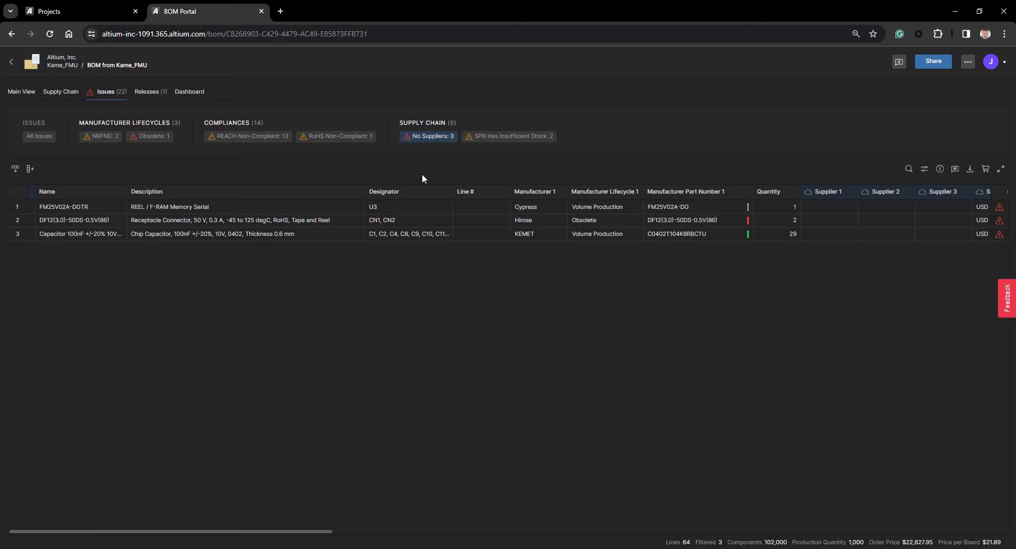
click(522, 136)
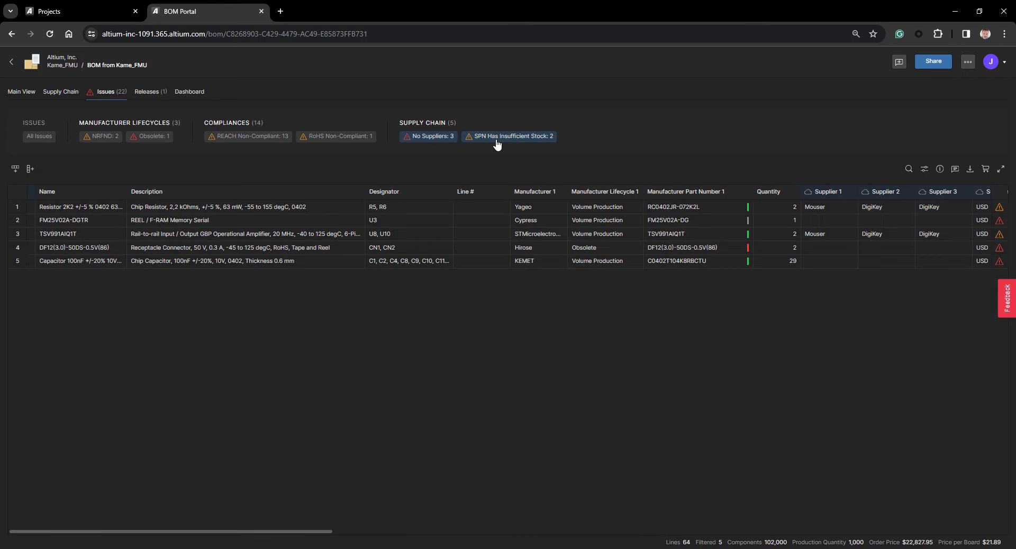
click(440, 136)
Step: Replace the 2.2 kΩ resistor's RC0402JR-072K2L with Vishay Dale CRCW04022K20JNED
click(647, 220)
click(688, 207)
double_click(690, 207)
key(ctrl+a)
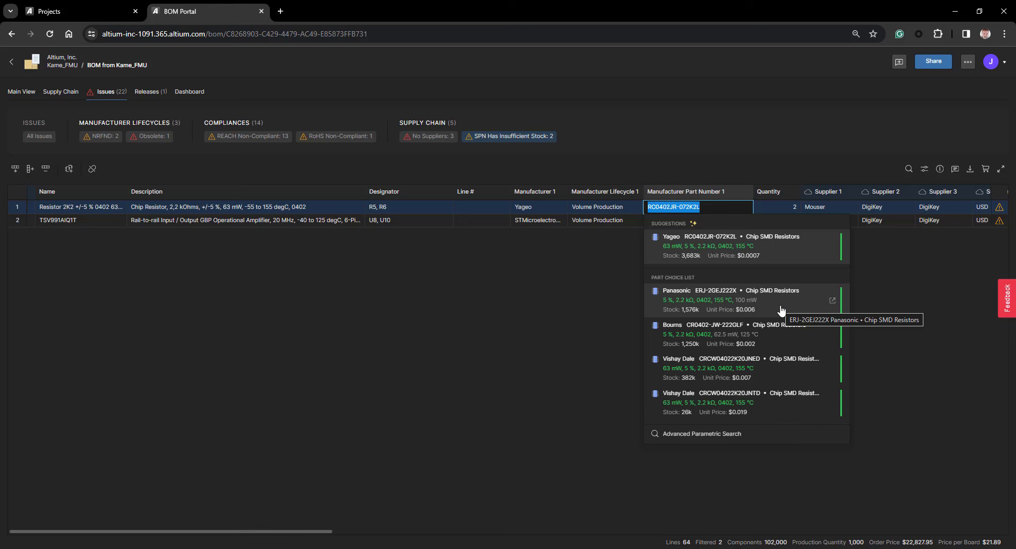
click(730, 366)
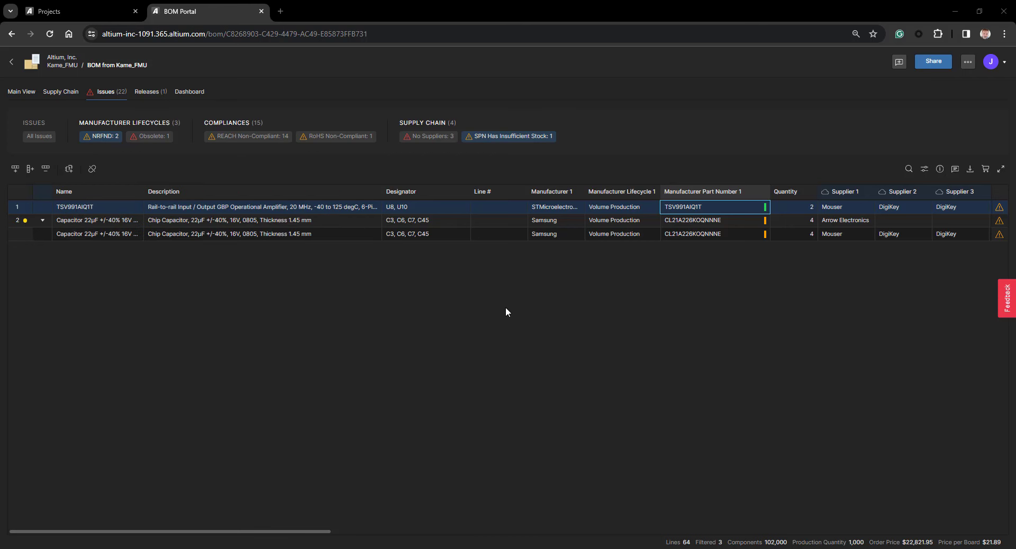
Step: Re-link TSV991AIQ1T to the second Advanced Parametric Search result
double_click(733, 206)
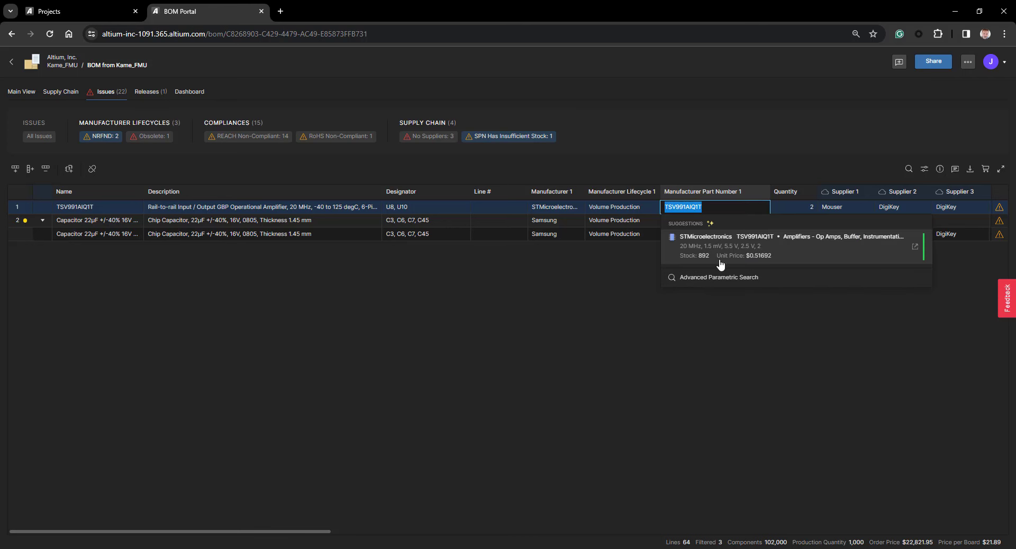
click(716, 278)
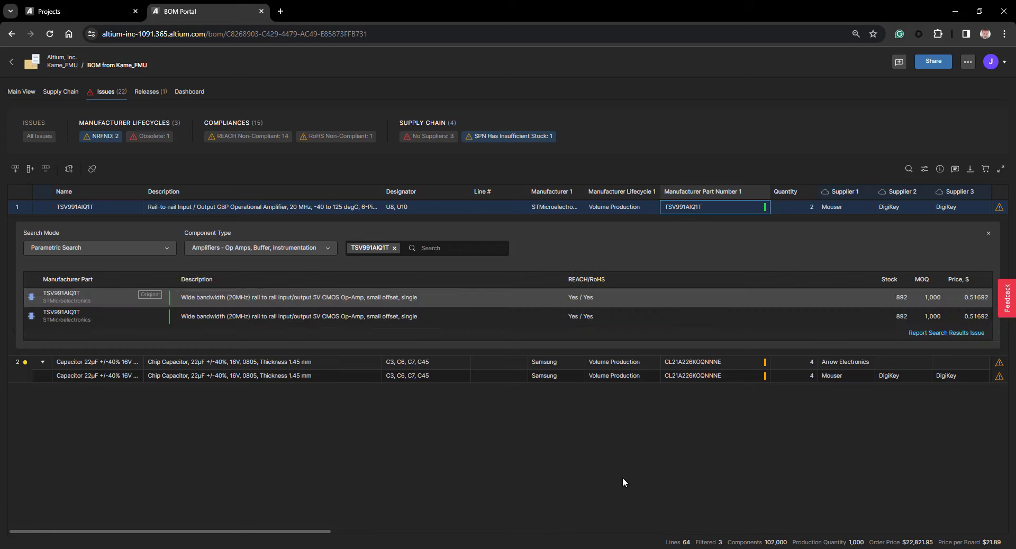
click(137, 318)
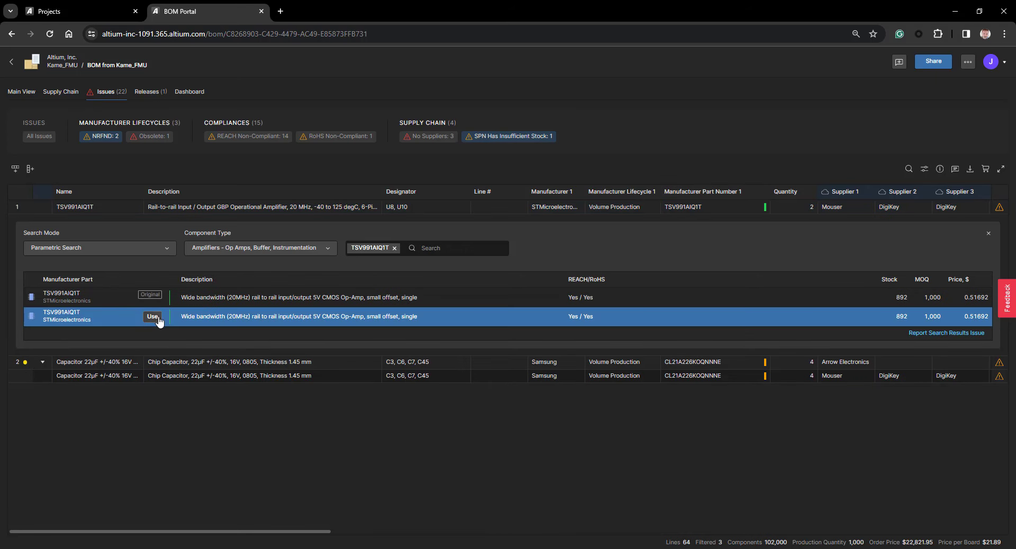
click(152, 317)
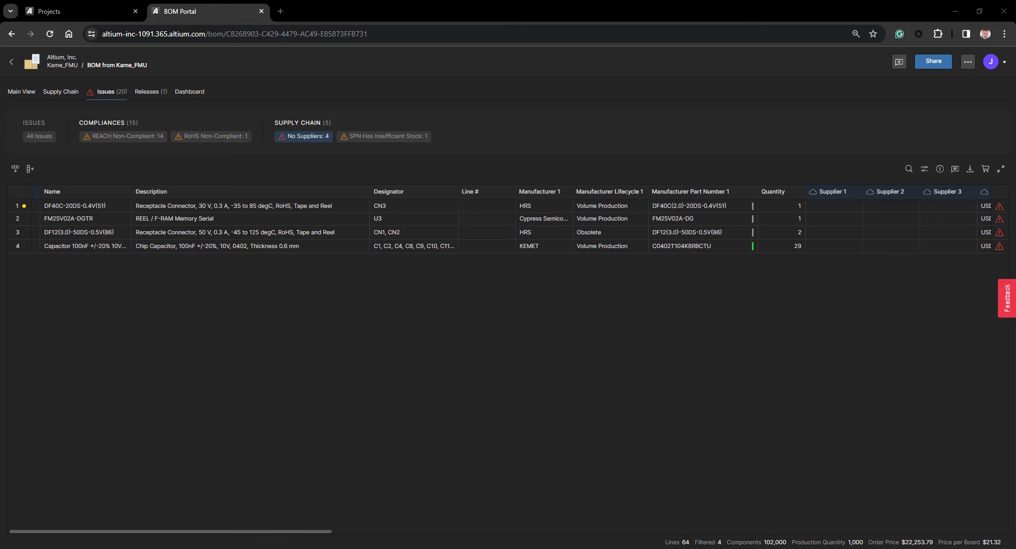
Step: Try Alternate Search Mode for connector DF12(3.0)-50DS-0.5V(86), cancel, then list all issues
click(614, 233)
click(679, 236)
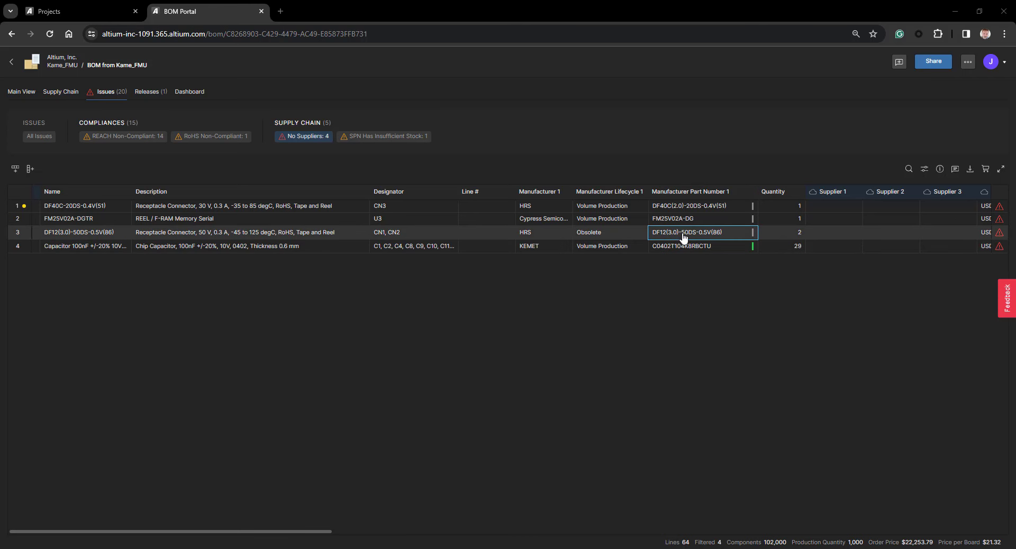
double_click(684, 237)
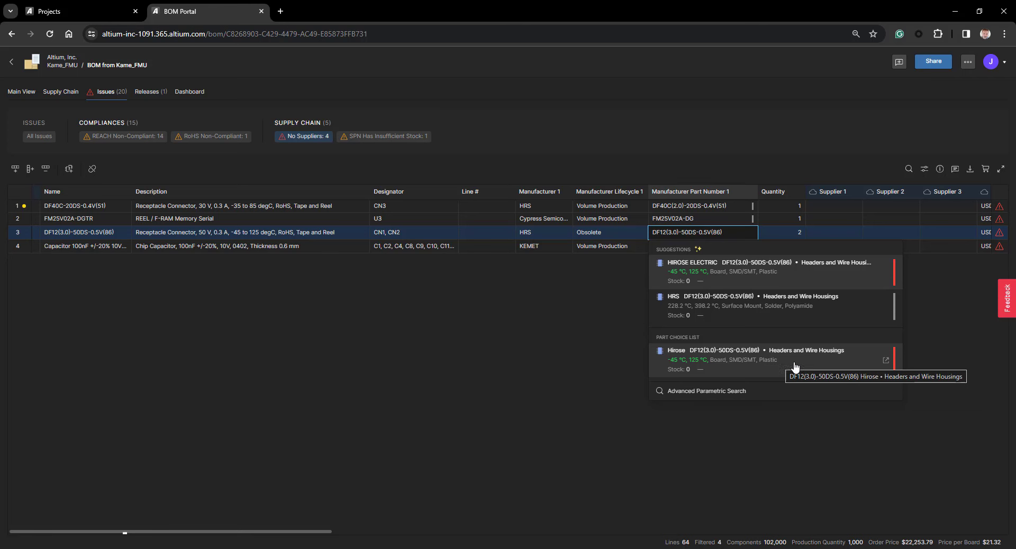
click(801, 395)
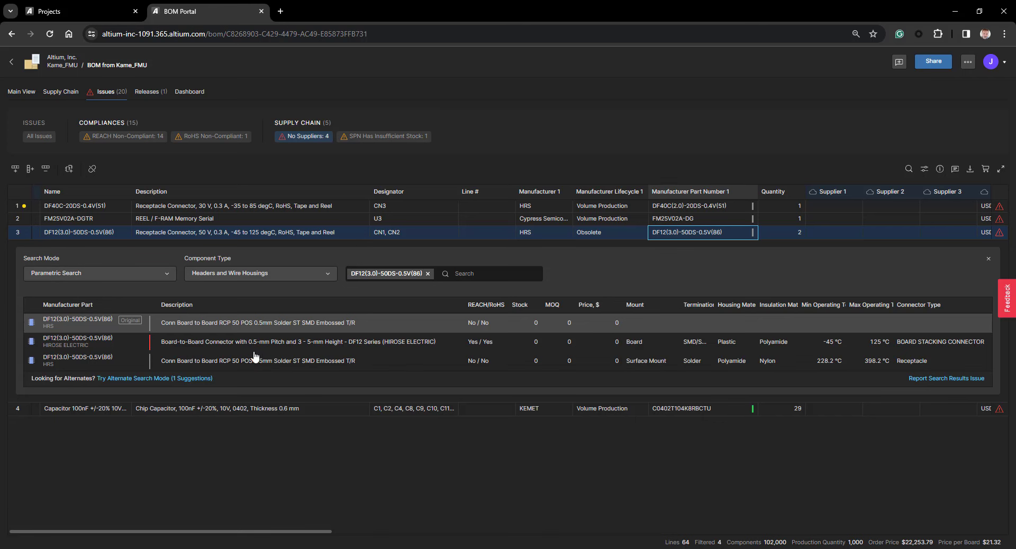
click(137, 379)
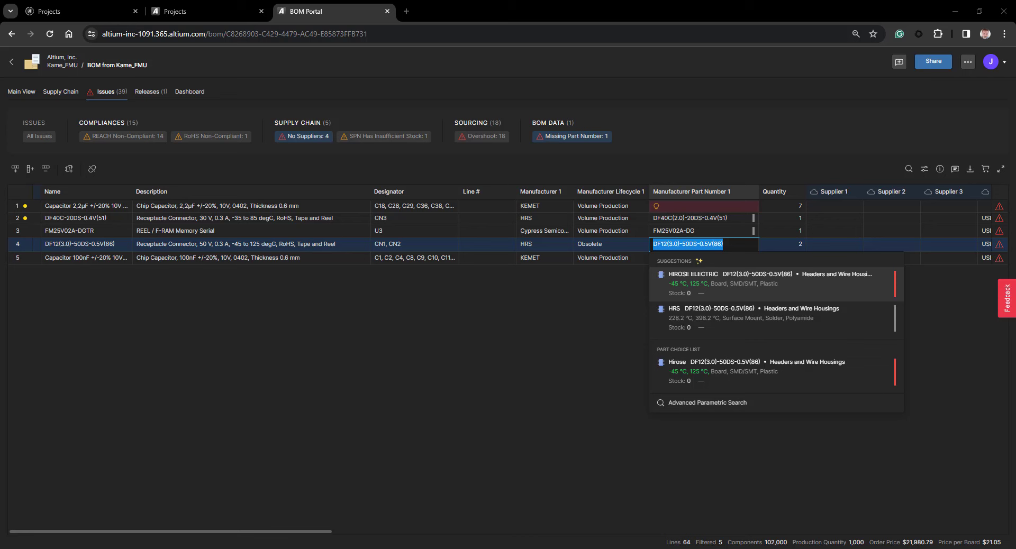
key(Escape)
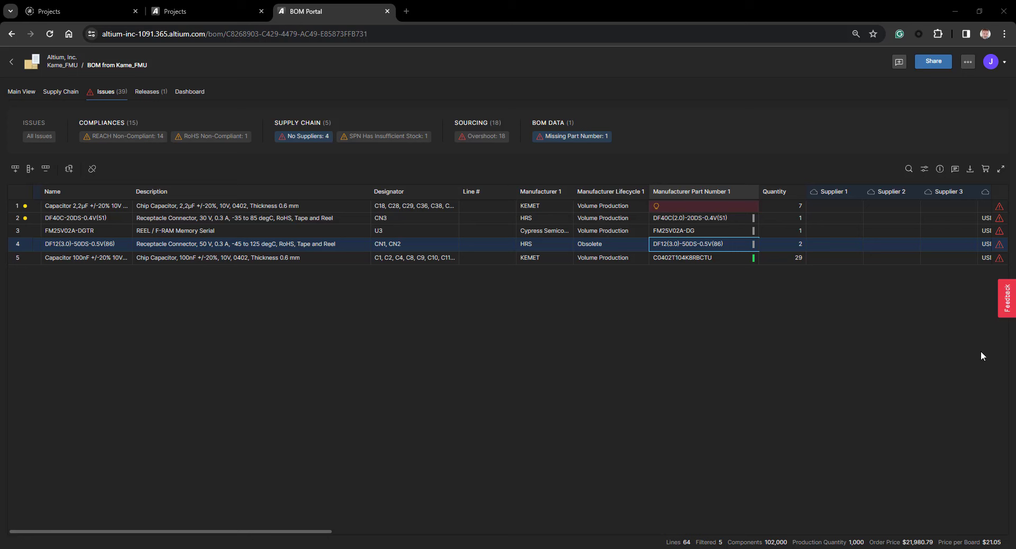
click(39, 136)
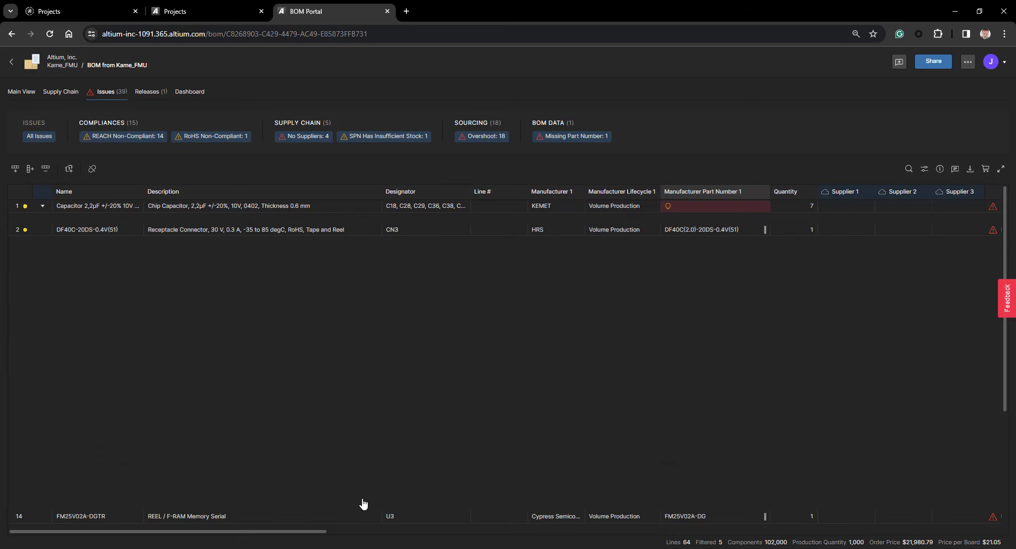